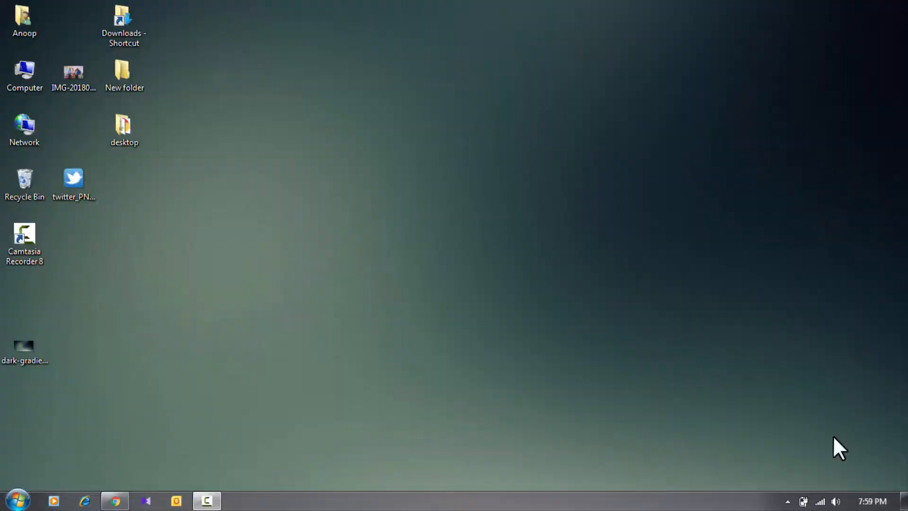
- Switch to Chrome and open Panzoid's full list of community creations from its home page
click(114, 500)
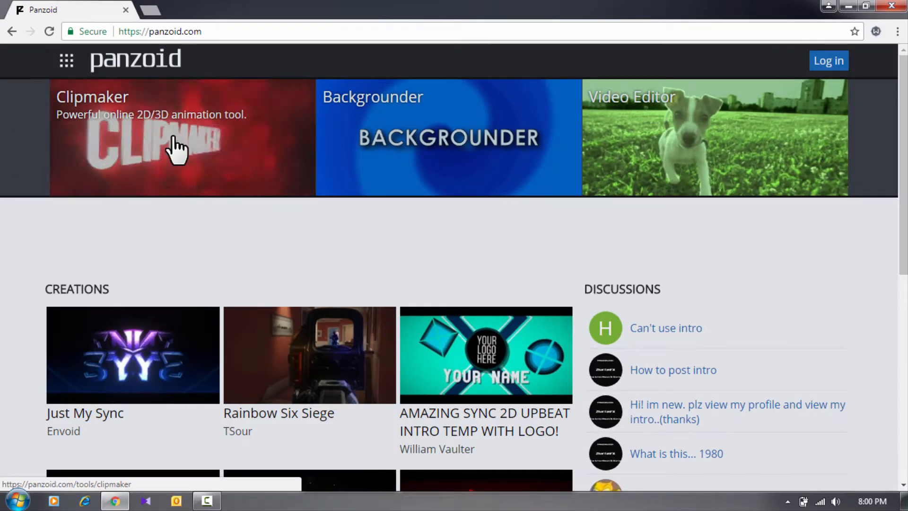
scroll(288, 250, down, 5)
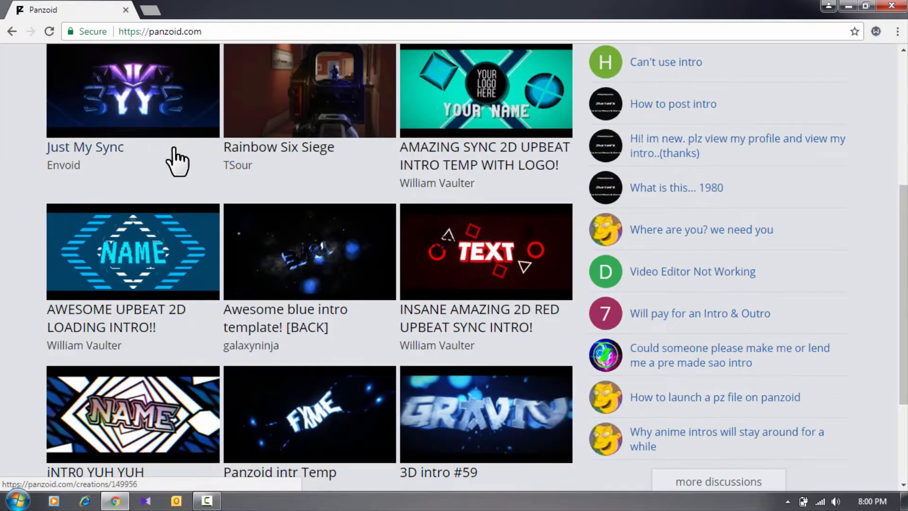
scroll(331, 449, down, 3)
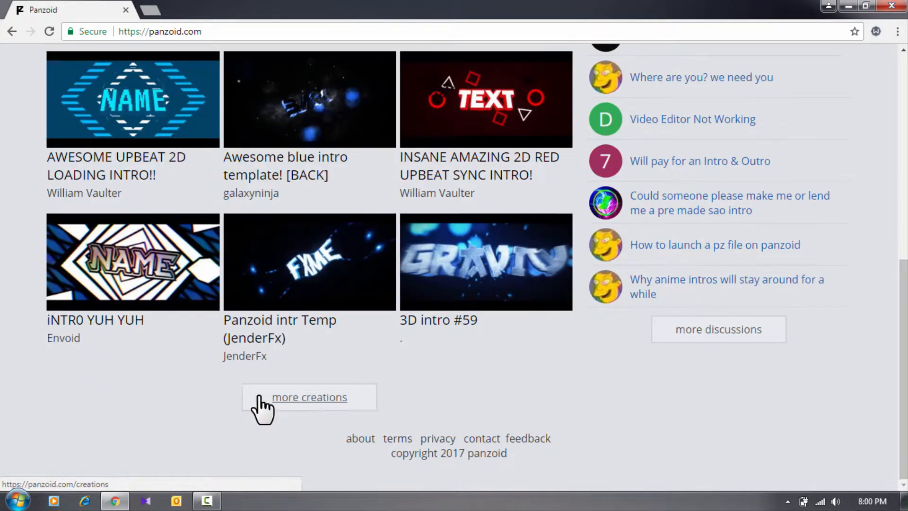
click(320, 397)
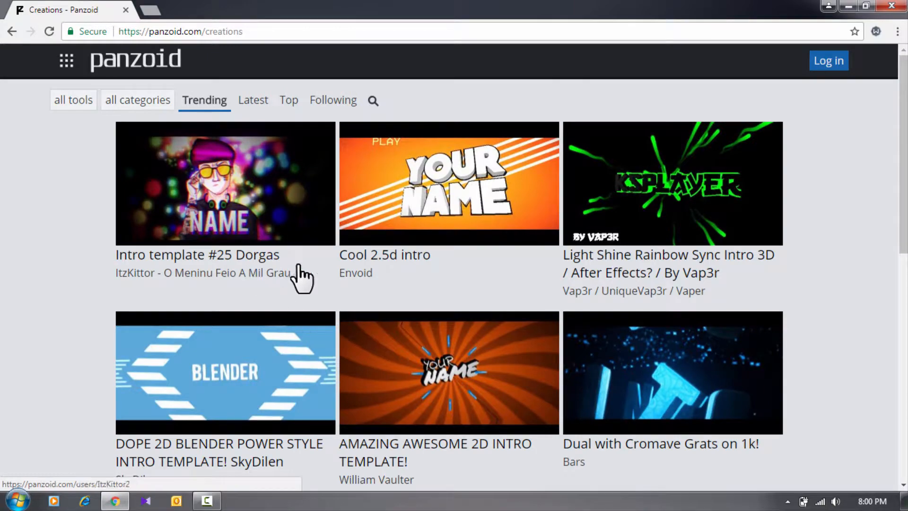
- Find the "Amazing 2D Intro Template! #20 | JELEFX" creation and open it in Clipmaker
scroll(642, 348, down, 5)
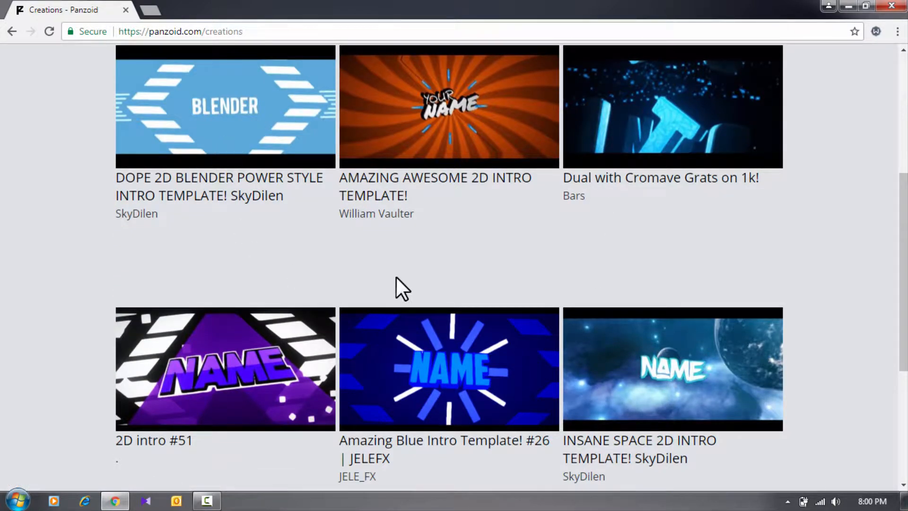
scroll(426, 227, down, 5)
scroll(494, 274, down, 10)
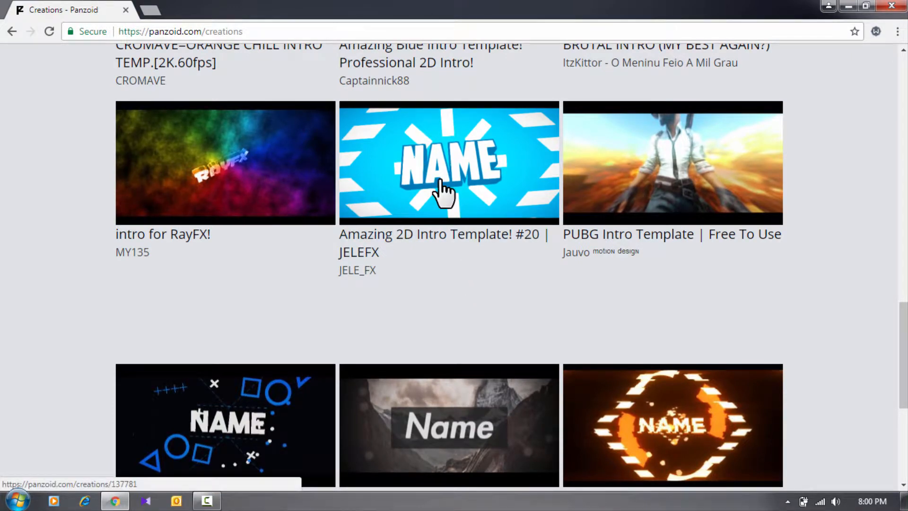
click(440, 179)
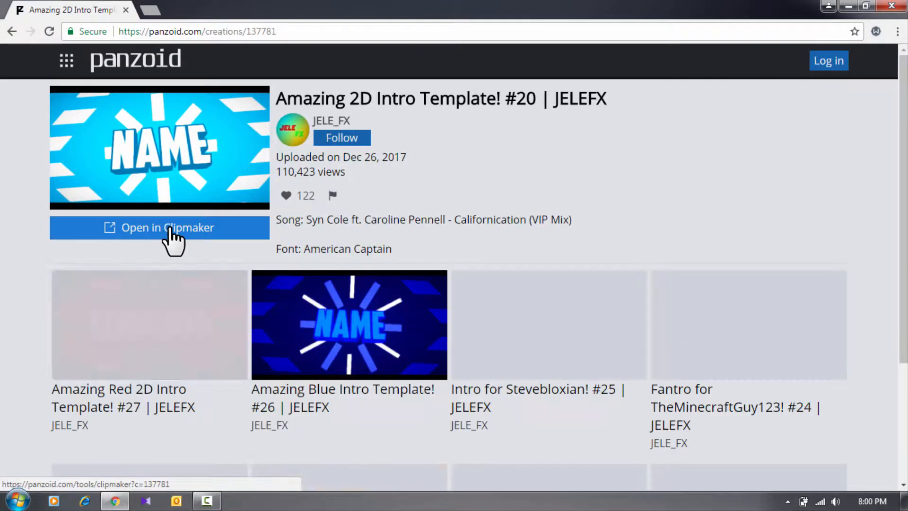
click(168, 229)
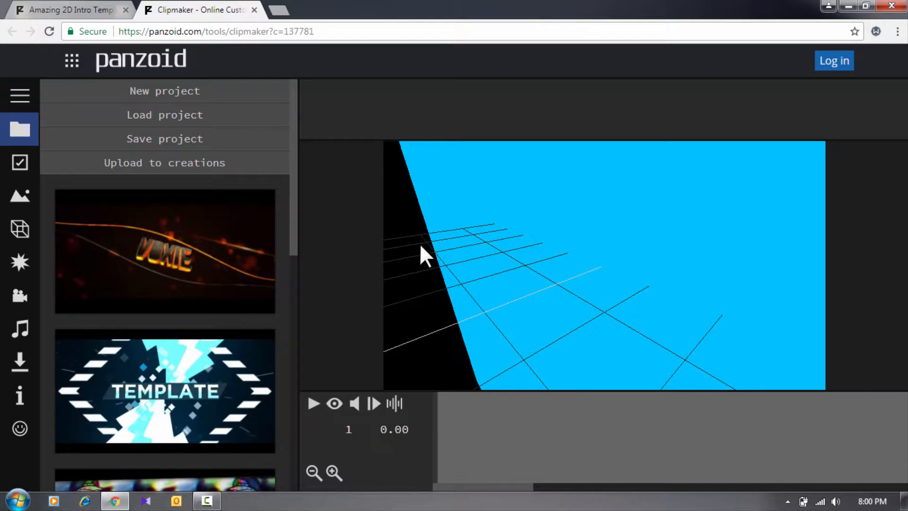
- Mute the project's audio and preview a few seconds of the animation before pausing it
click(355, 403)
click(313, 396)
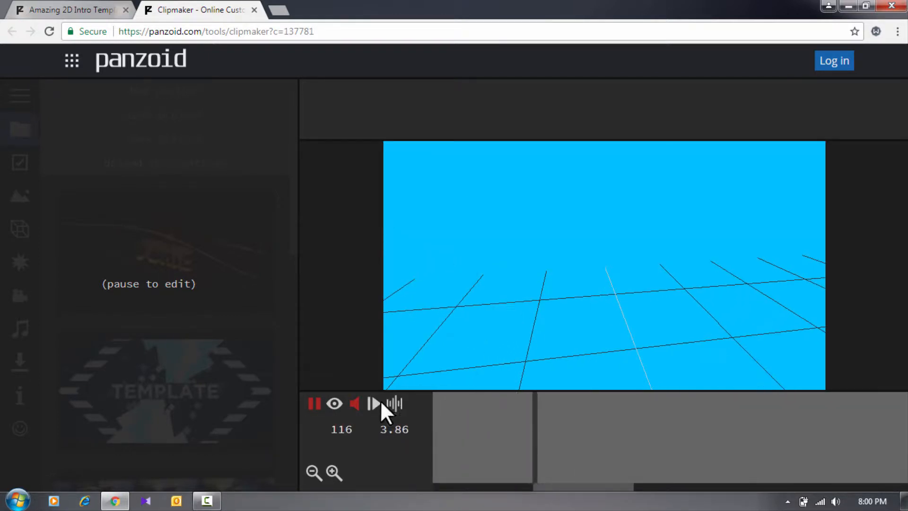
click(314, 403)
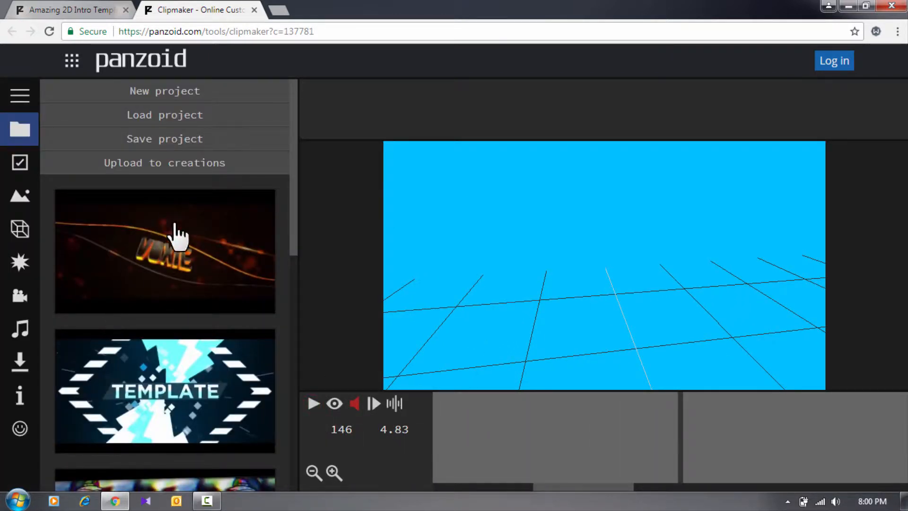
- Choose 1920x1080 (1080p) as the video resolution in the basic settings and check the frame rate setting
click(24, 166)
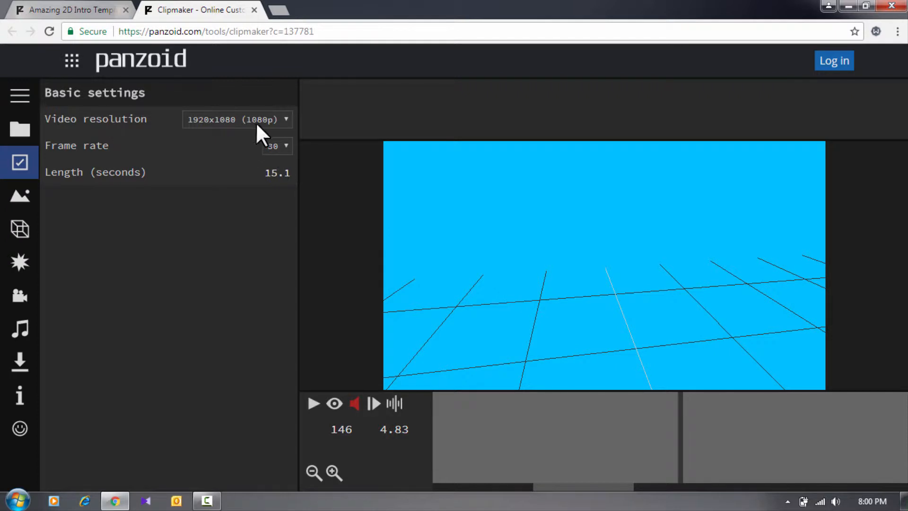
click(268, 123)
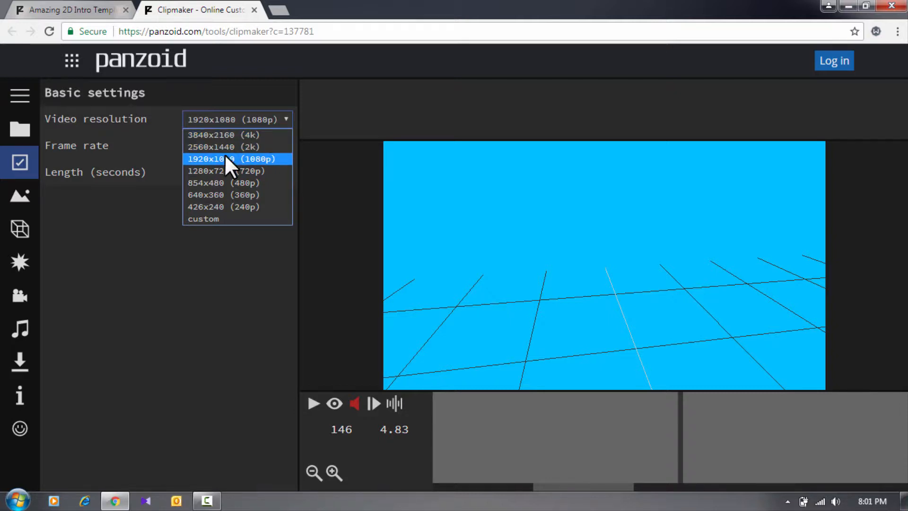
click(257, 159)
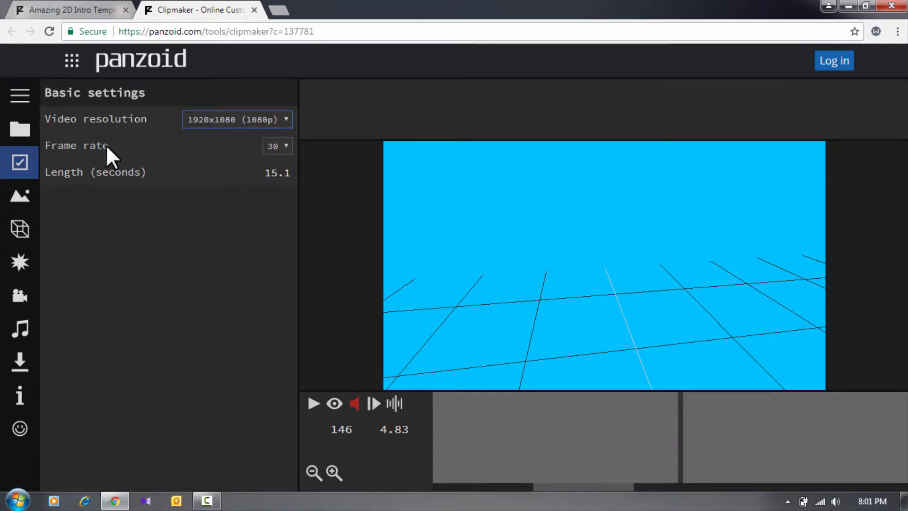
click(269, 144)
- Choose the Outdoor scene, set its sky to sunset, and inspect the background in the preview
click(21, 197)
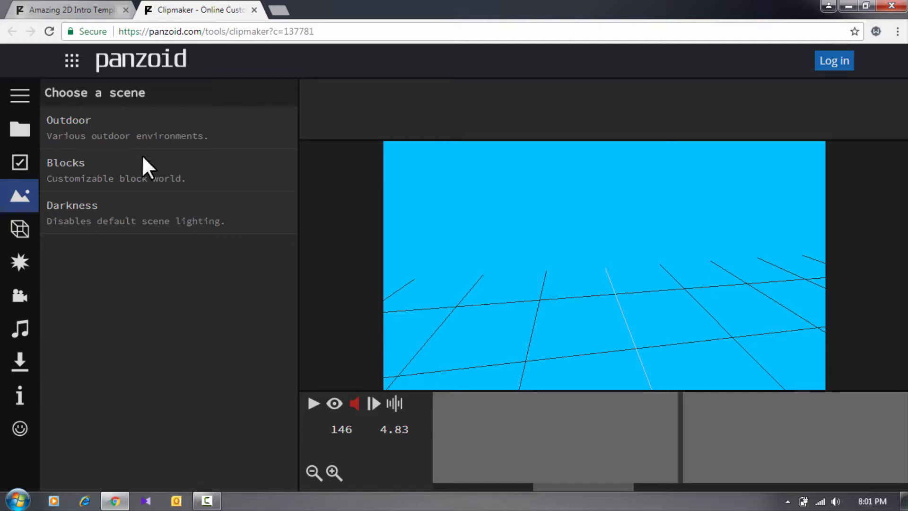
click(139, 198)
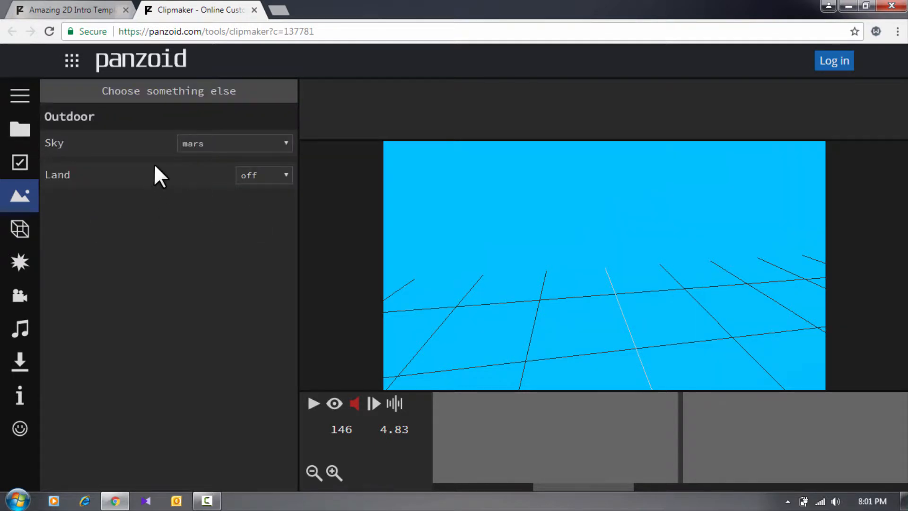
click(188, 145)
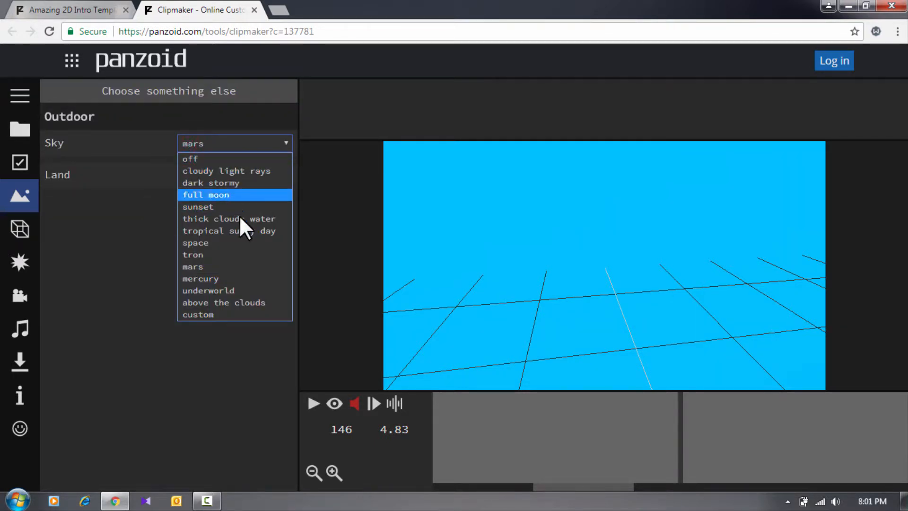
click(211, 207)
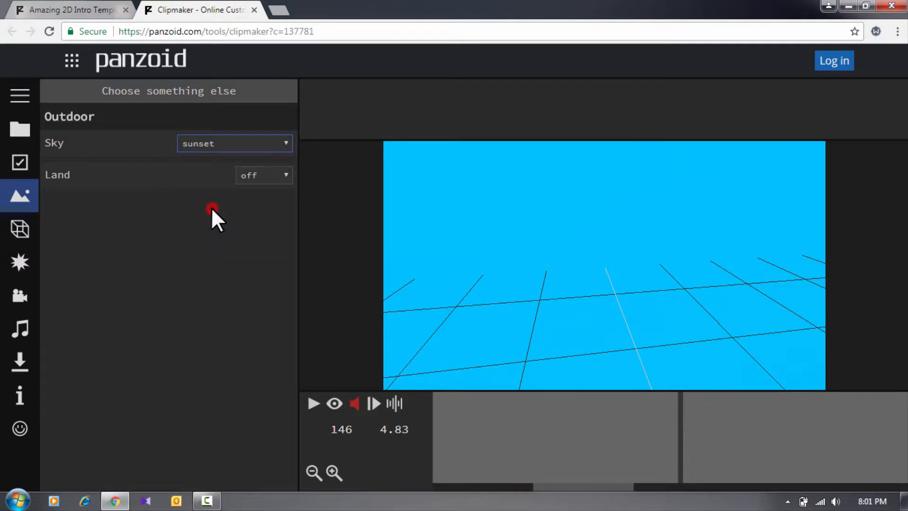
drag(623, 237, 699, 268)
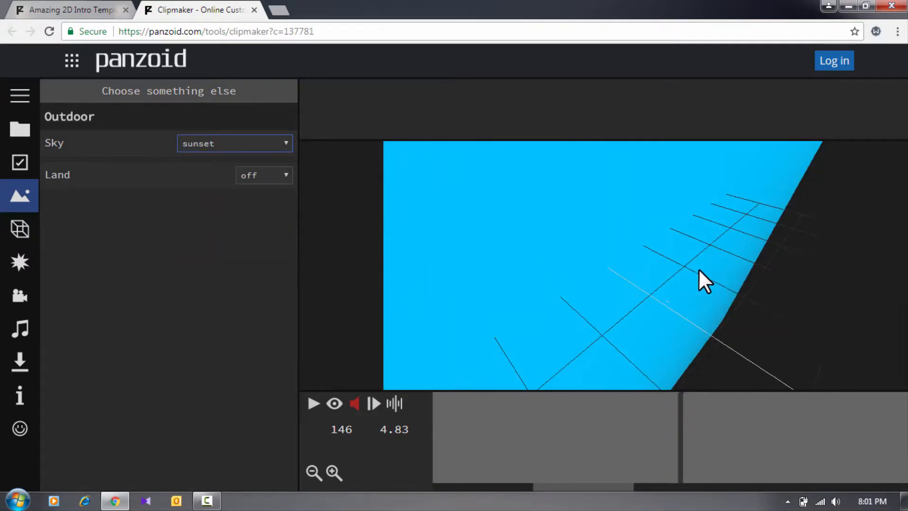
- Change the Outdoor scene's sky to full moon
click(215, 144)
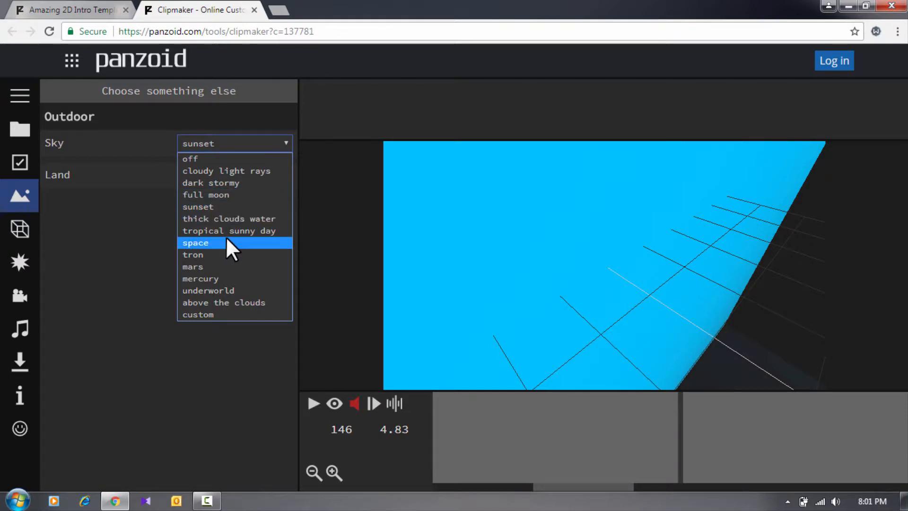
click(215, 194)
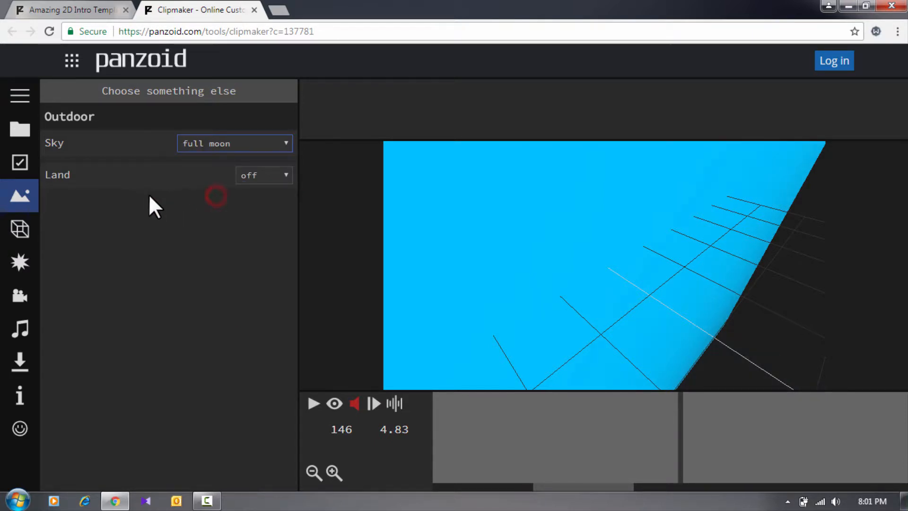
click(25, 197)
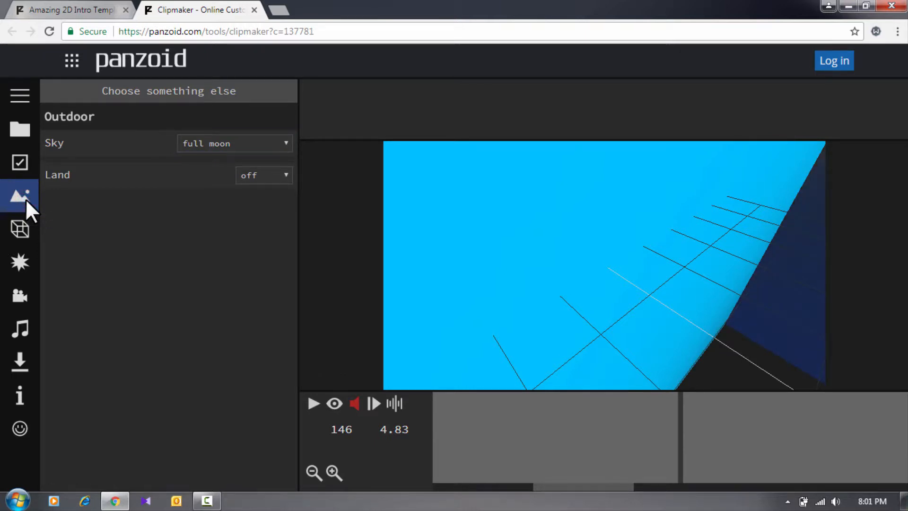
- Find the first NAME text object in the Text group and replace its wording with "anmstudio"
click(27, 231)
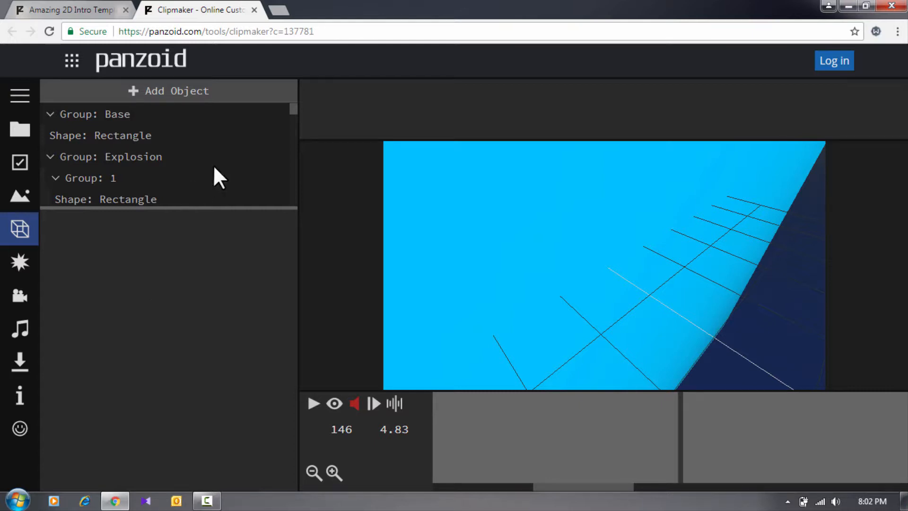
click(166, 146)
scroll(198, 161, down, 6)
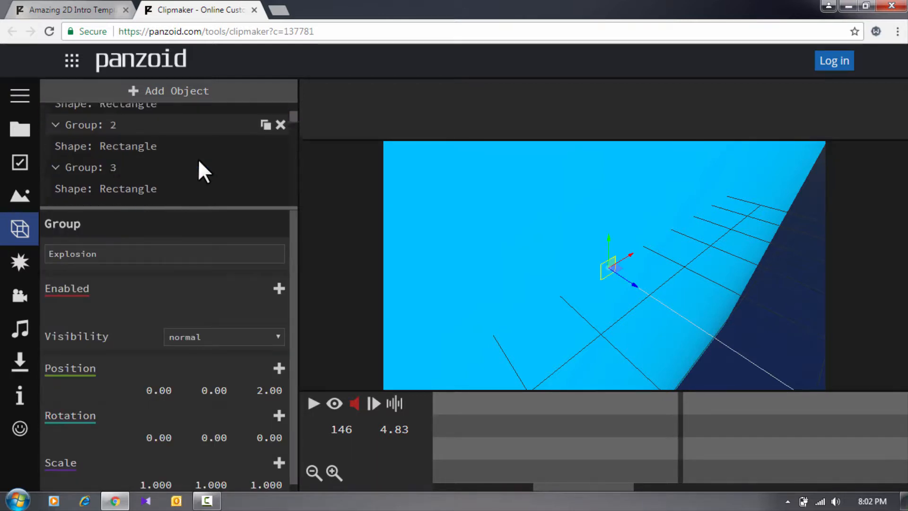
scroll(198, 163, down, 10)
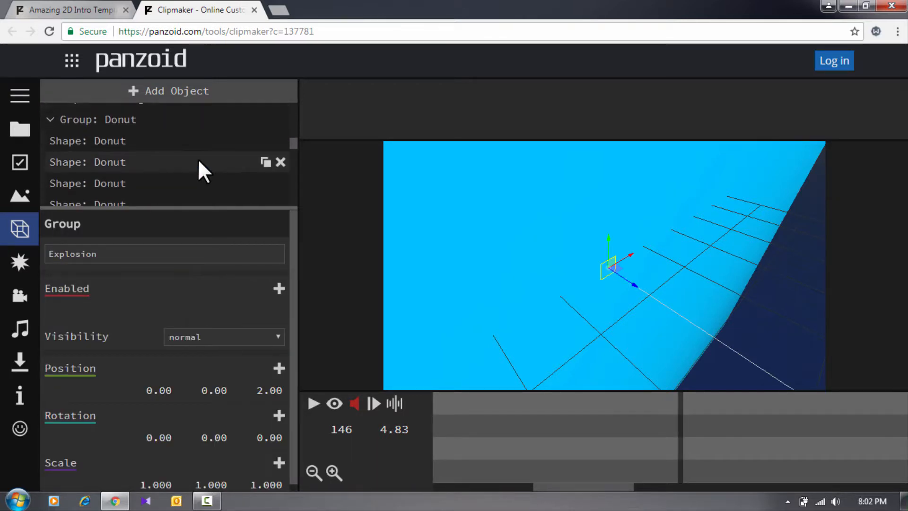
scroll(199, 162, down, 8)
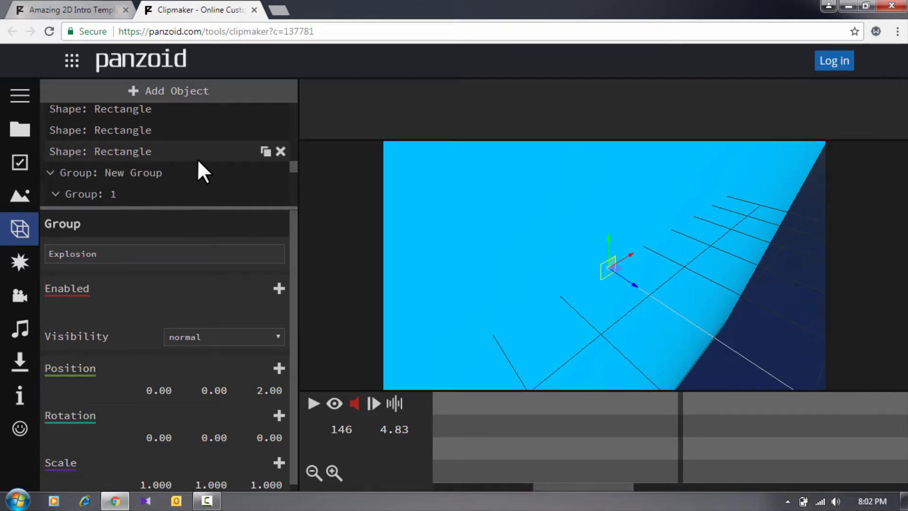
scroll(199, 163, down, 3)
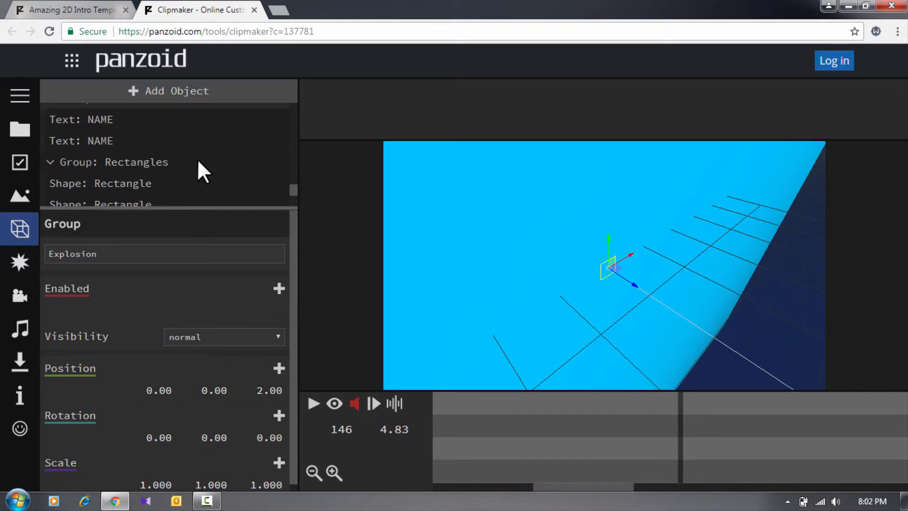
scroll(199, 163, up, 2)
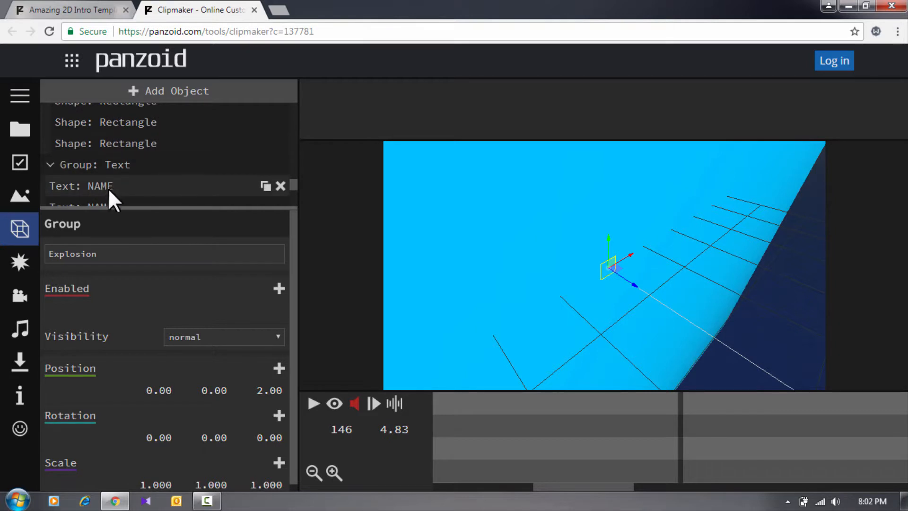
scroll(107, 186, down, 3)
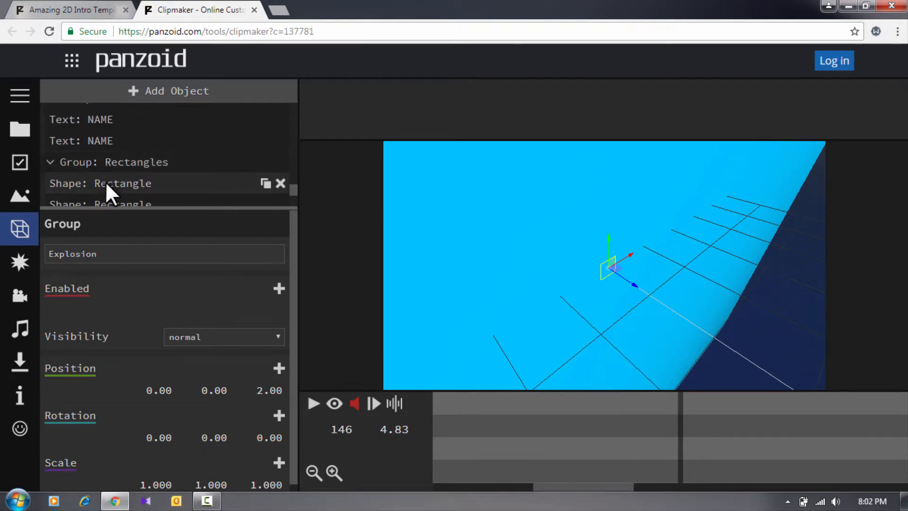
click(100, 122)
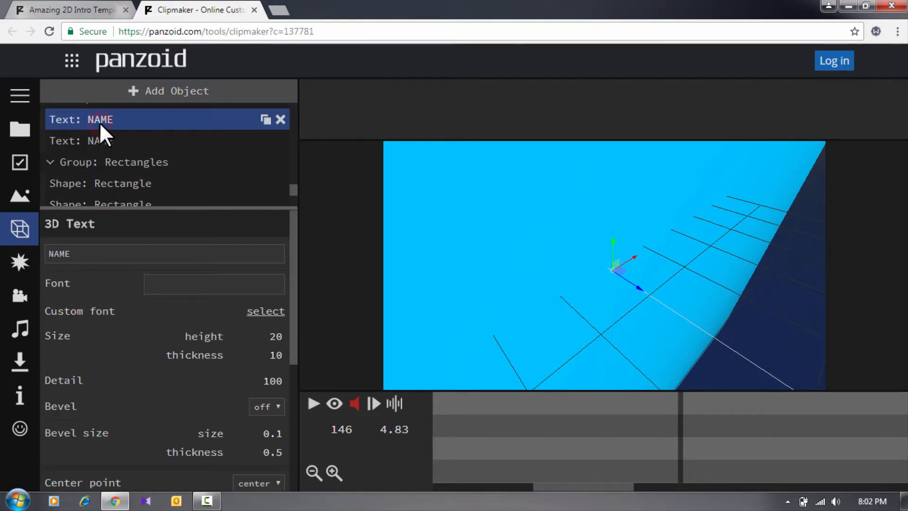
click(93, 255)
key(ctrl+a)
key(BackSpace)
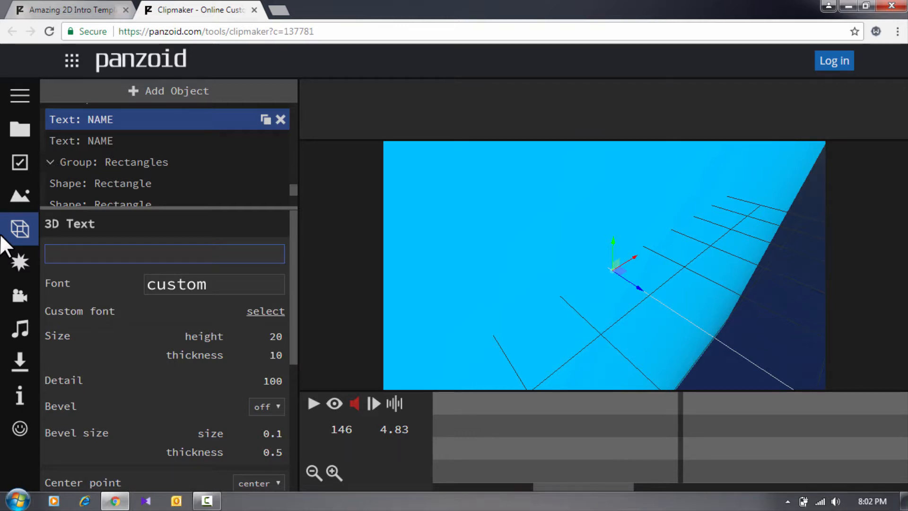
text(anmstudio)
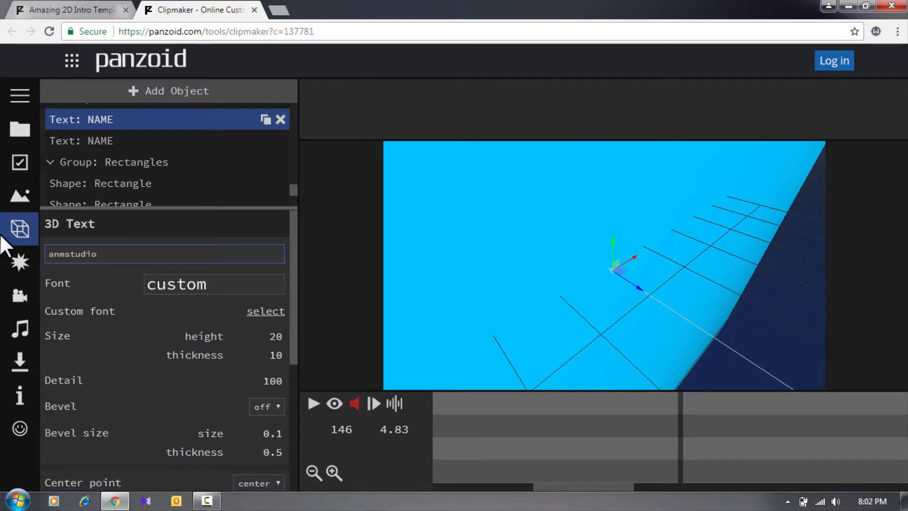
- Set the anmstudio text's font to The Bold Font and review its remaining position, rotation, scale and color properties
click(184, 284)
click(220, 201)
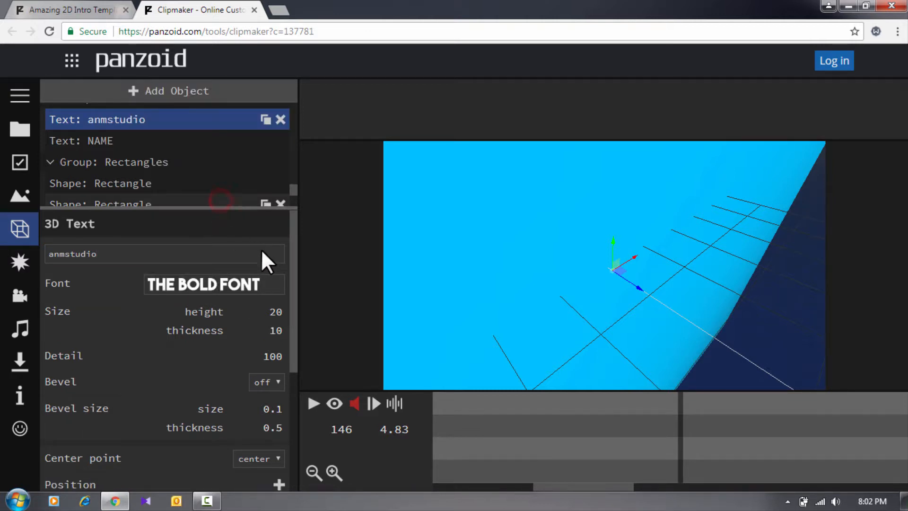
scroll(203, 281, down, 3)
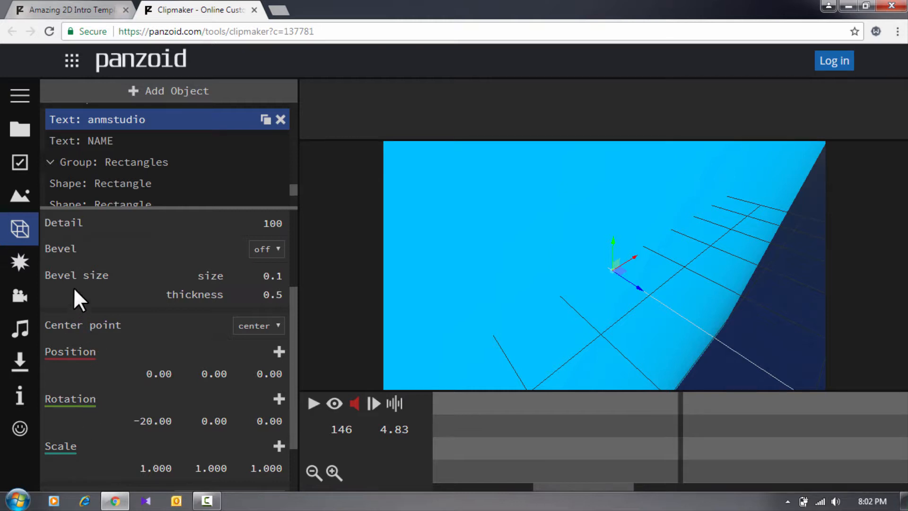
scroll(154, 315, down, 2)
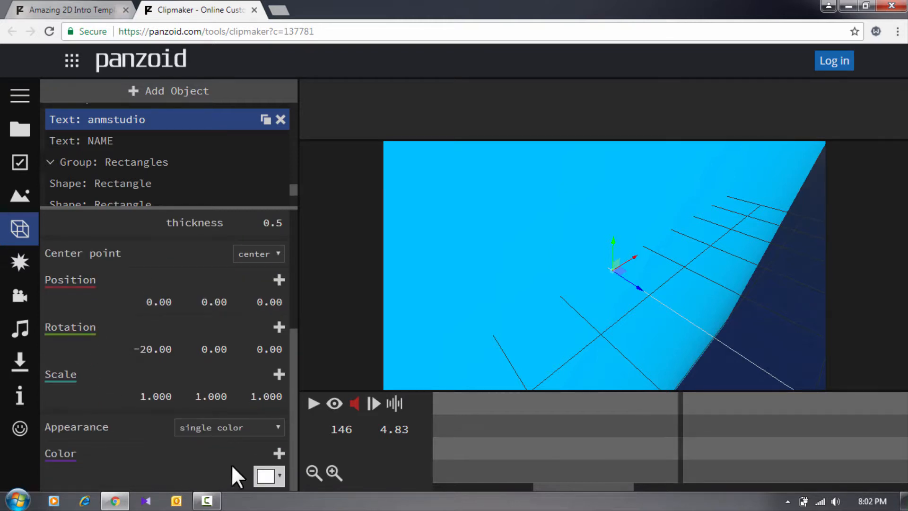
scroll(147, 330, up, 4)
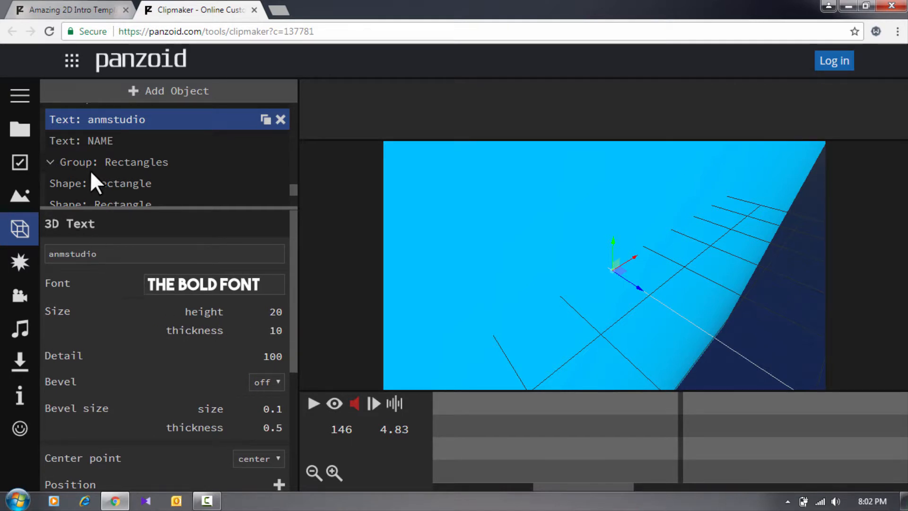
- Replace the wording of the remaining NAME text object with "anmstudio" and set its font to The Bold Font
click(106, 141)
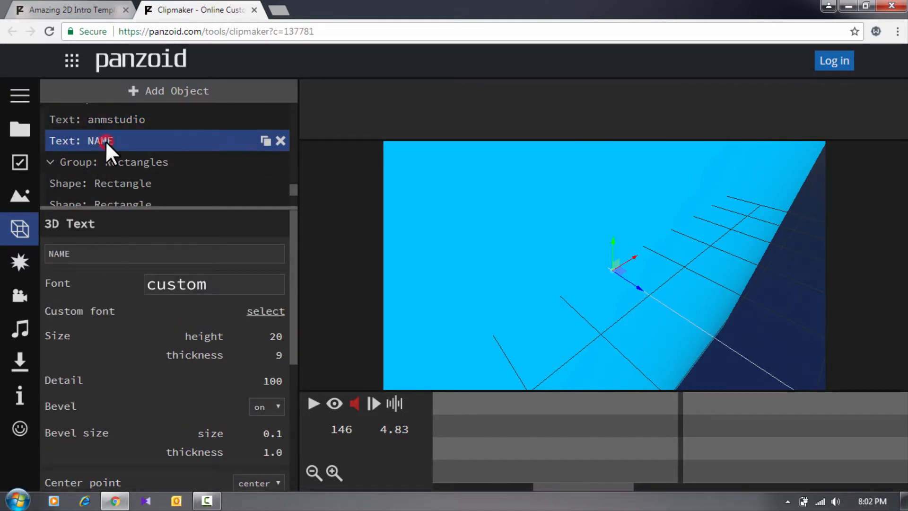
click(102, 255)
key(BackSpace)
key(BackSpace)
key(BackSpace)
key(BackSpace)
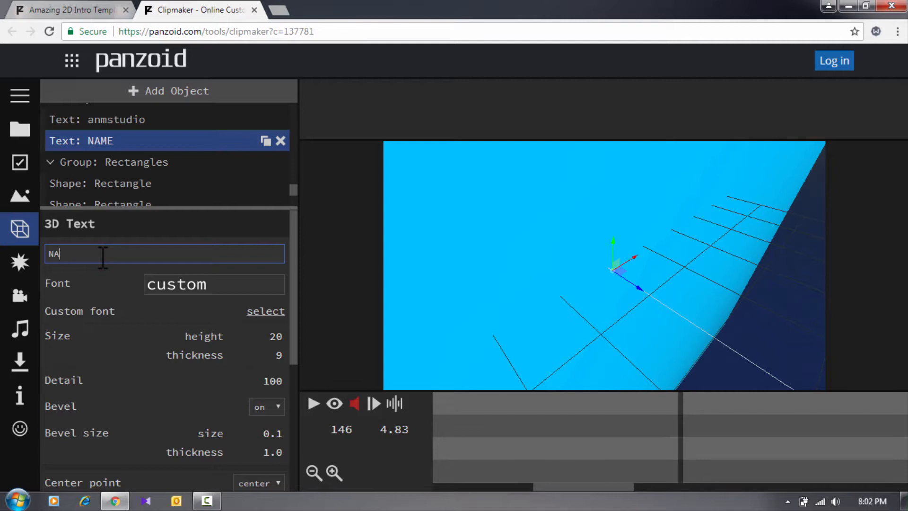
text(anmstudio)
click(209, 283)
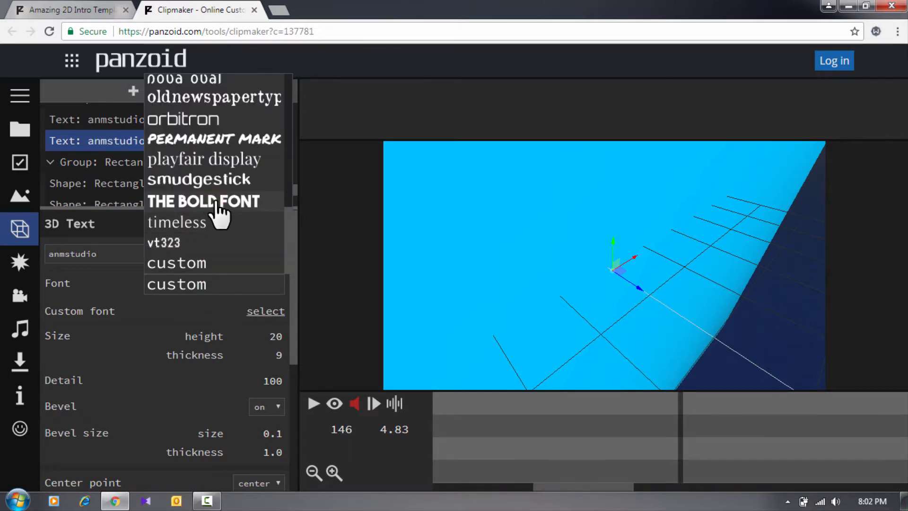
click(219, 201)
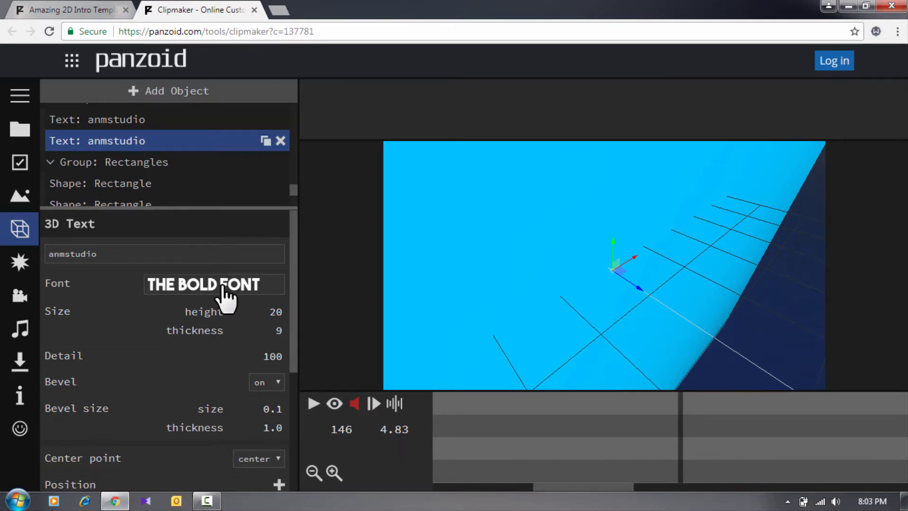
click(18, 329)
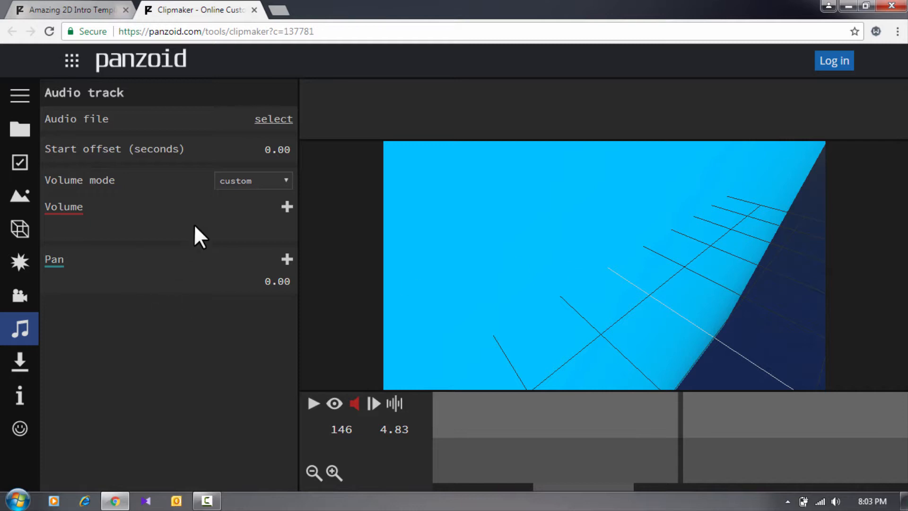
click(273, 121)
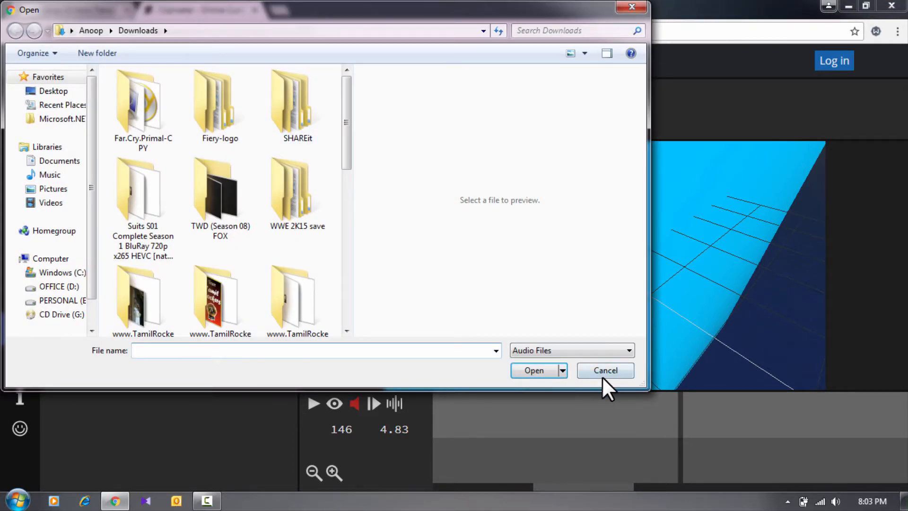
click(600, 370)
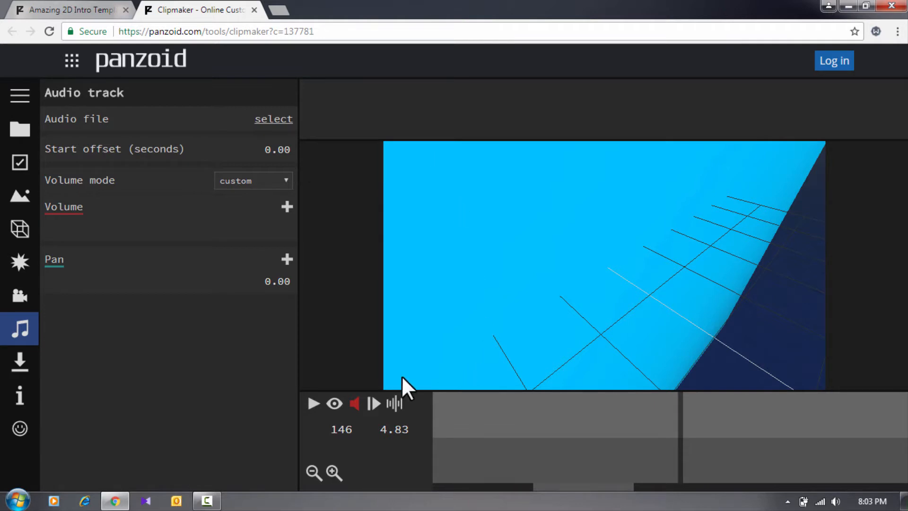
- Render the intro video in balanced mode with the .mkv (vp8/opus) format and download the finished file
click(24, 363)
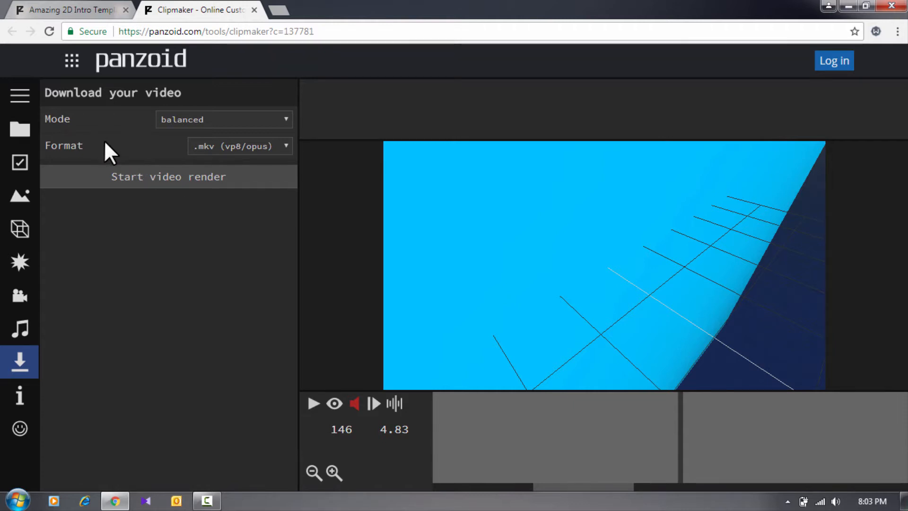
click(200, 119)
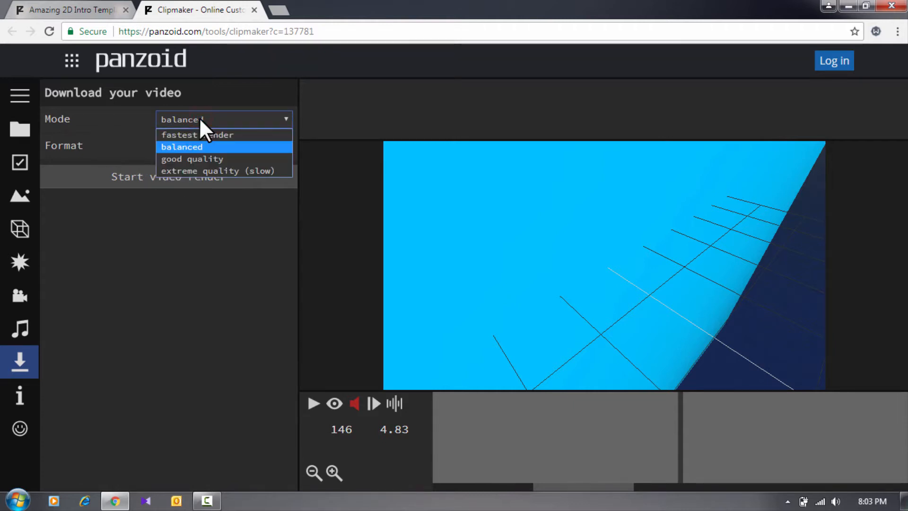
click(211, 172)
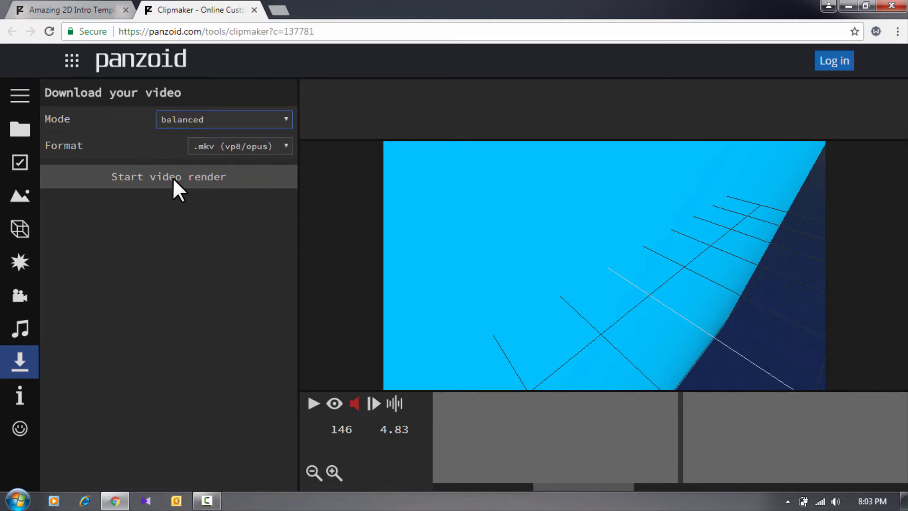
click(172, 178)
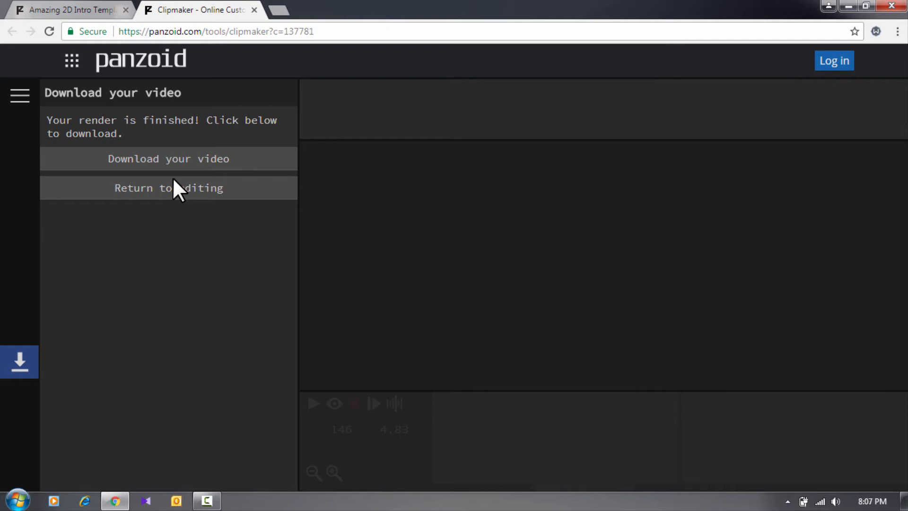
click(212, 161)
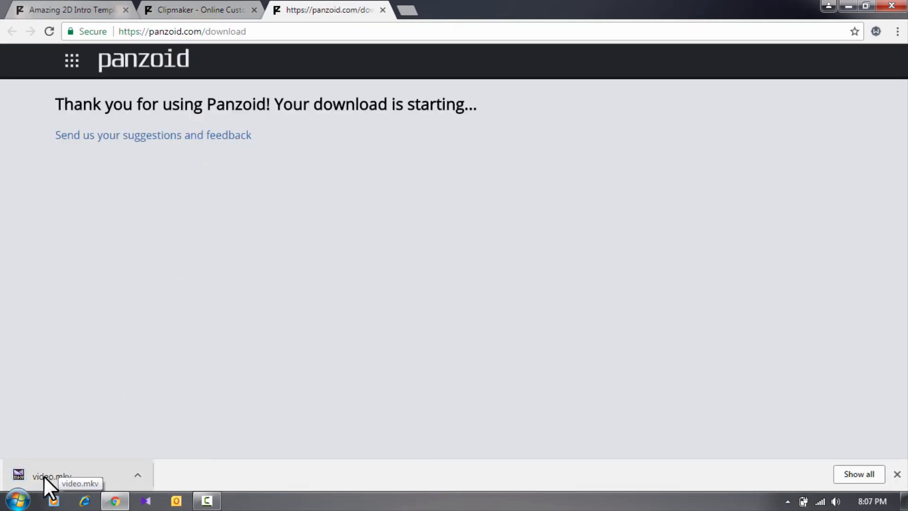
- Play the downloaded video.mkv to review the intro, then close the player and minimize the browser
click(44, 475)
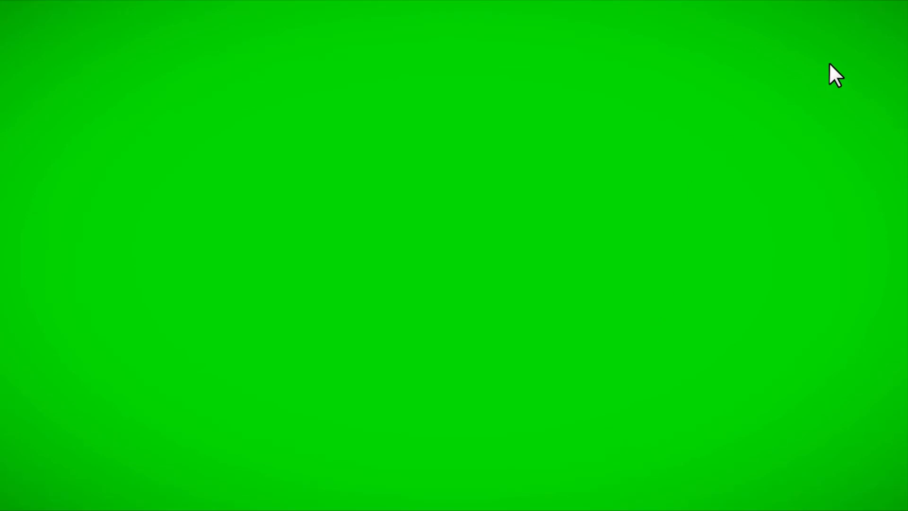
click(899, 8)
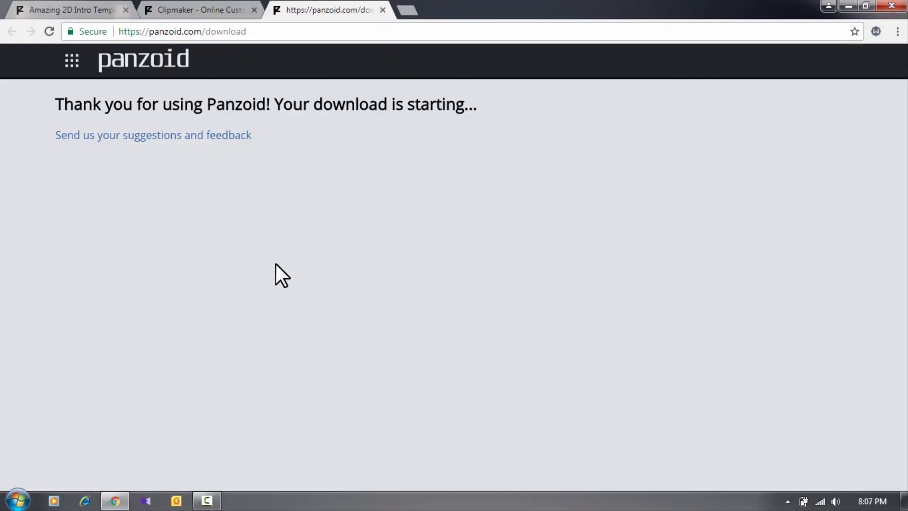
click(851, 5)
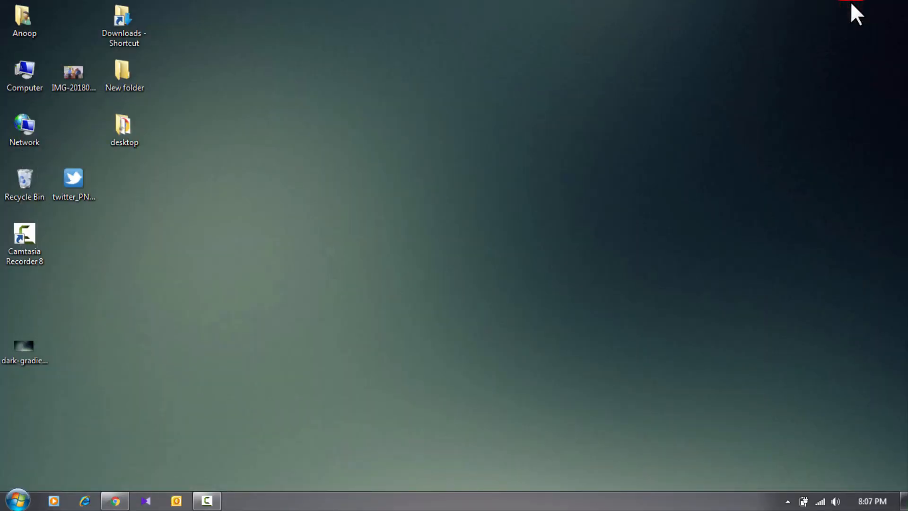